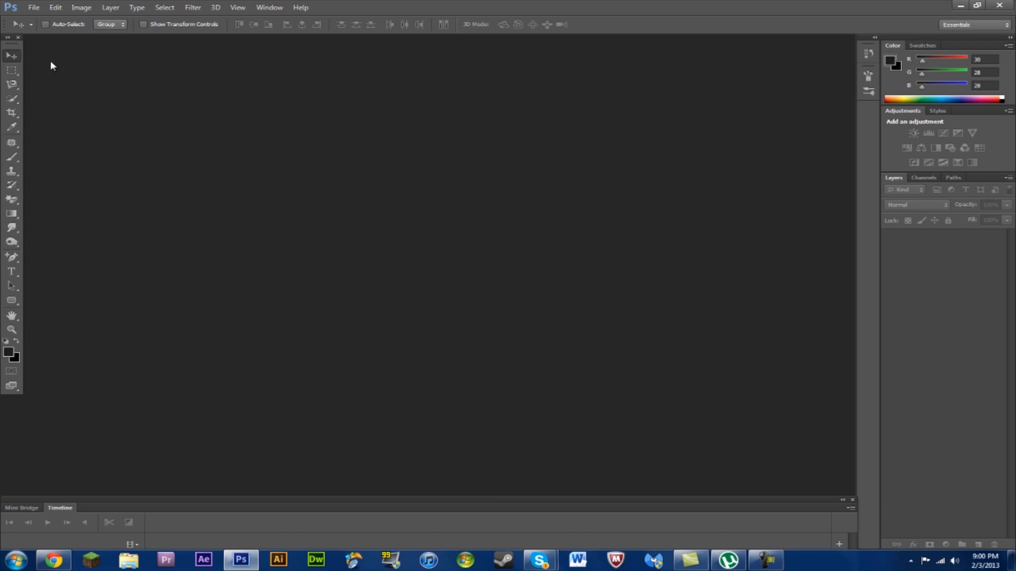
# - Create a new blank white document, Untitled-1, using the default preset settings
pyautogui.click(34, 9)
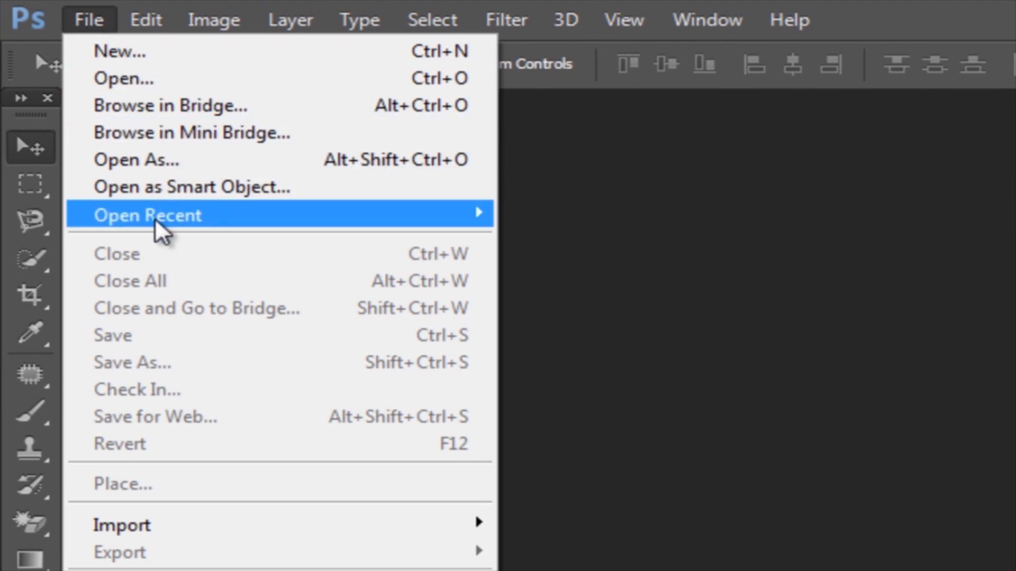
pyautogui.click(111, 52)
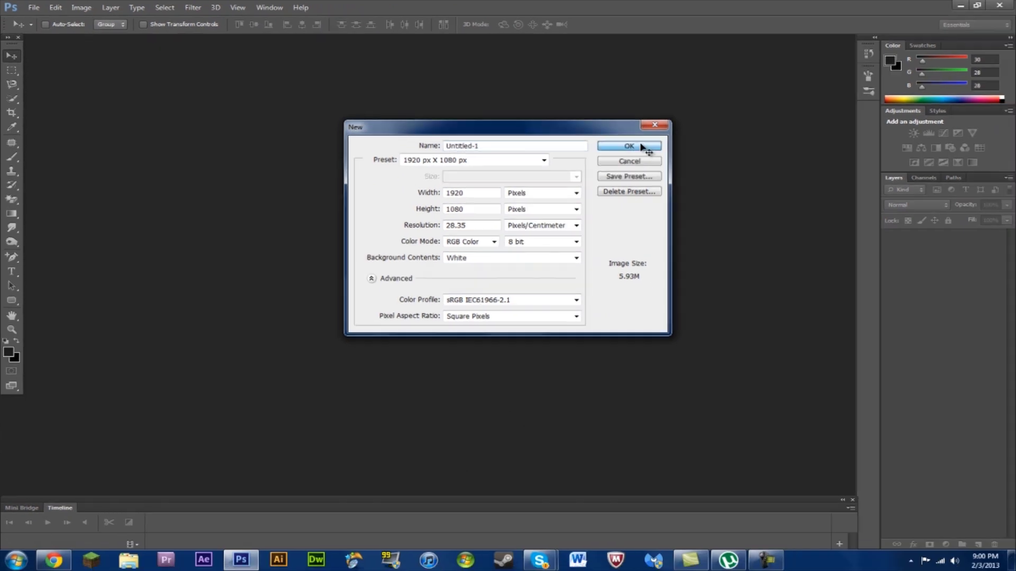
pyautogui.click(642, 147)
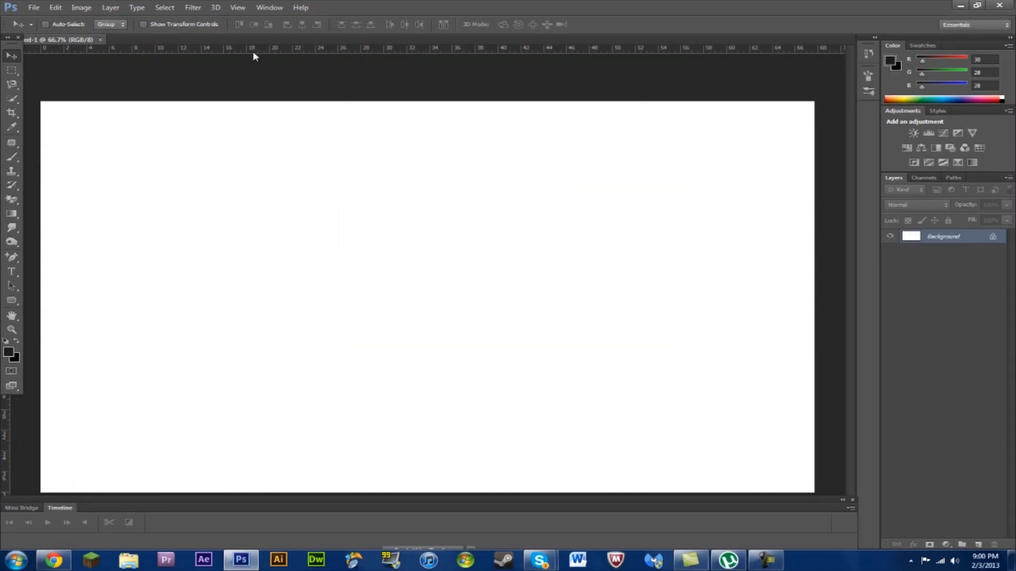
# - Add crossing horizontal and vertical guides, then drag a dark gradient from their intersection toward the top-left
pyautogui.moveTo(253, 51); pyautogui.dragTo(270, 297)
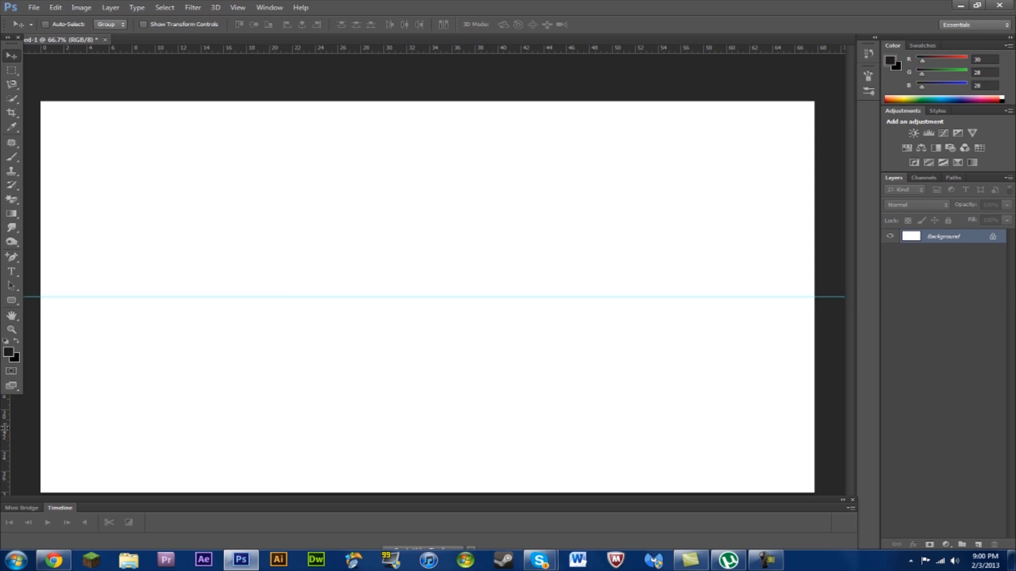
pyautogui.moveTo(4, 429); pyautogui.dragTo(430, 437)
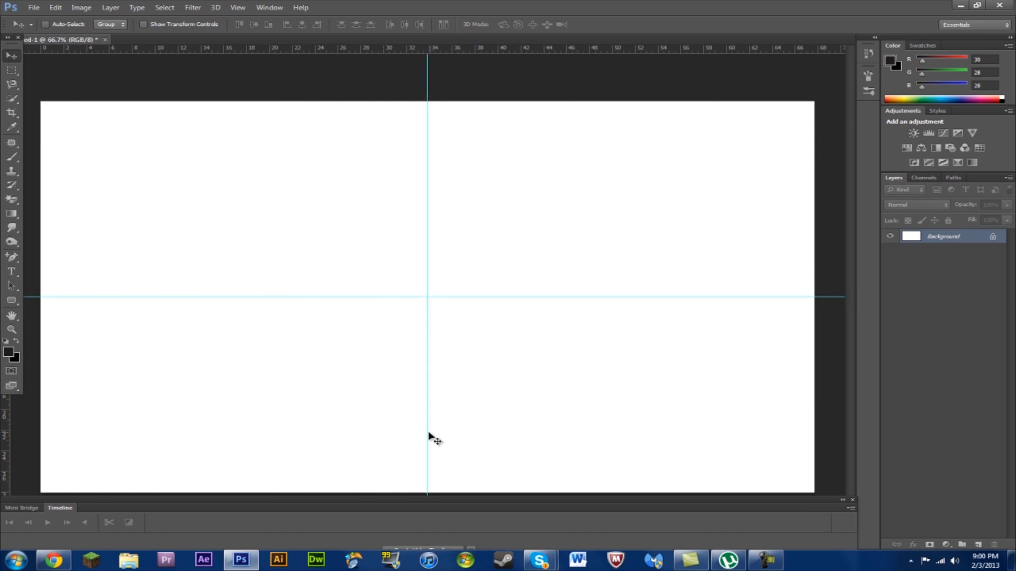
pyautogui.click(11, 214)
pyautogui.moveTo(427, 297); pyautogui.dragTo(29, 97)
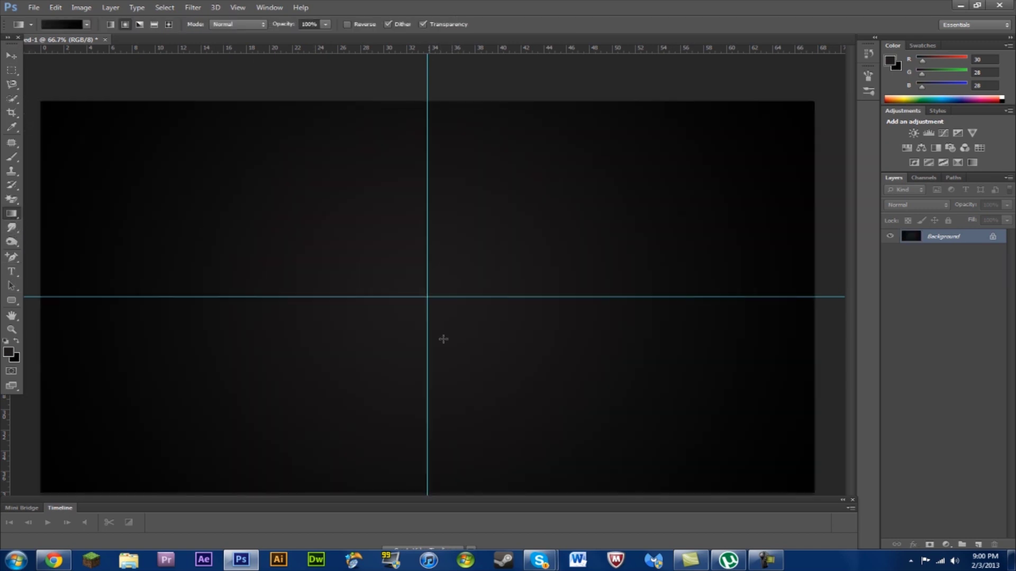
# - Place the orange flame image into the document and commit the placement
pyautogui.click(38, 7)
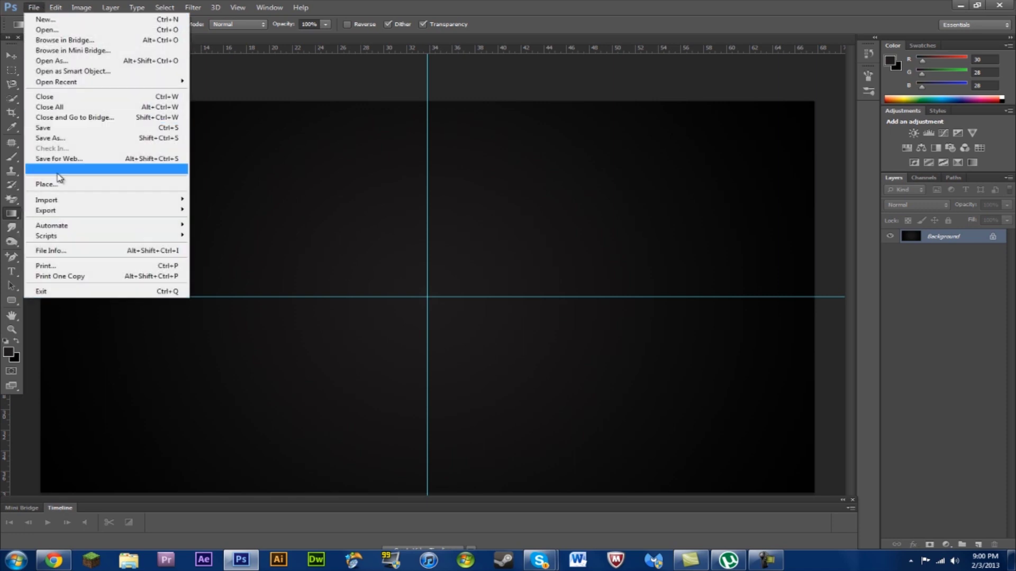
pyautogui.click(56, 173)
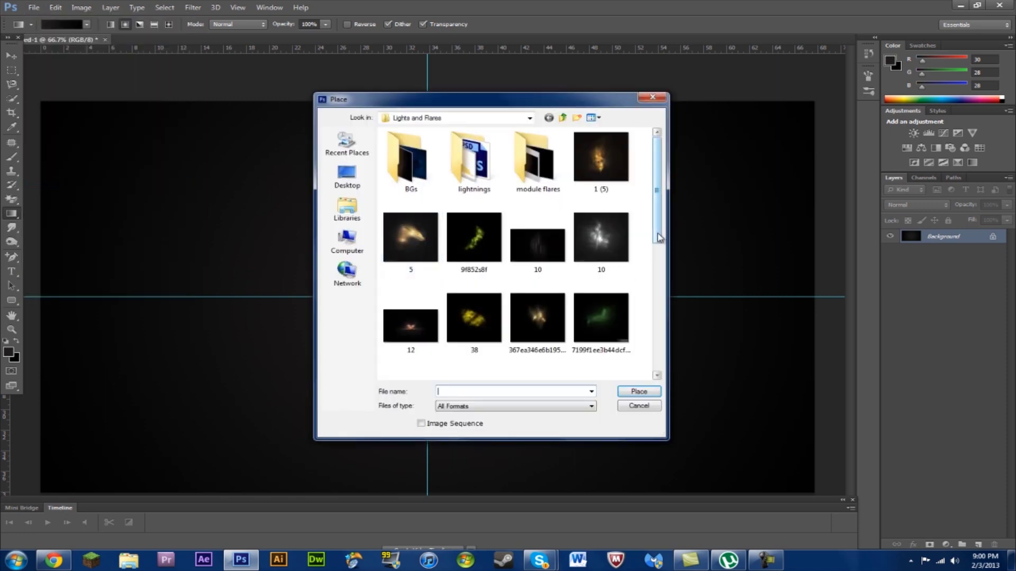
pyautogui.moveTo(656, 222); pyautogui.dragTo(637, 370)
pyautogui.doubleClick(492, 353)
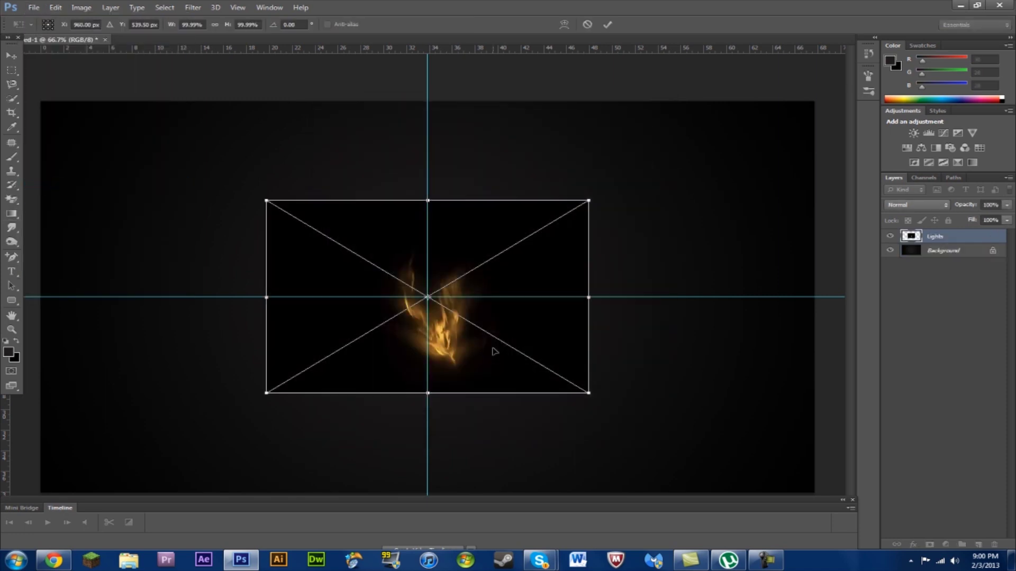
pyautogui.click(11, 68)
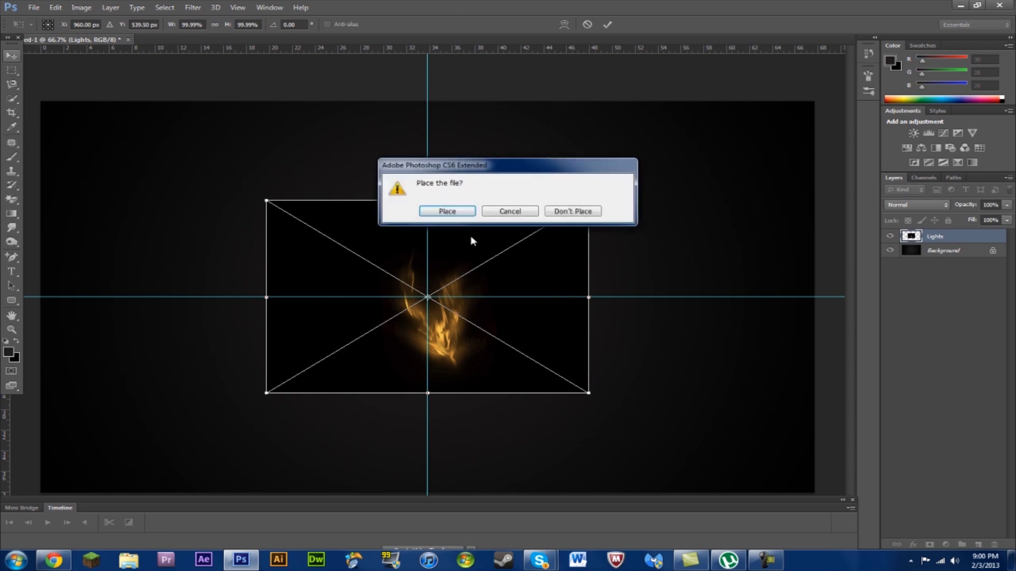
pyautogui.click(447, 211)
# - Rasterize the Lights layer, set it to Screen blending, and move the flame toward the upper left
pyautogui.rightClick(932, 237)
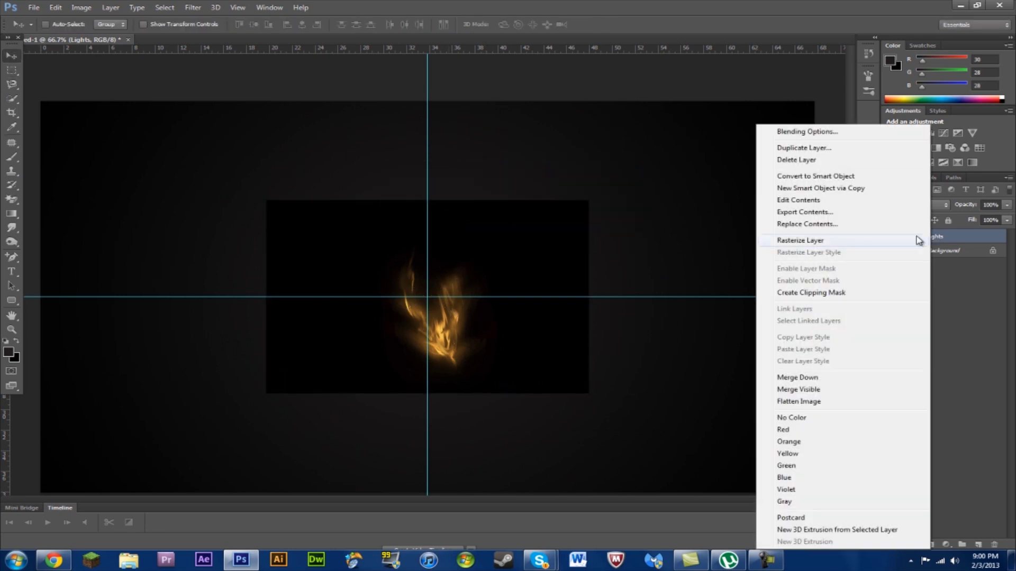
pyautogui.click(832, 239)
pyautogui.click(935, 205)
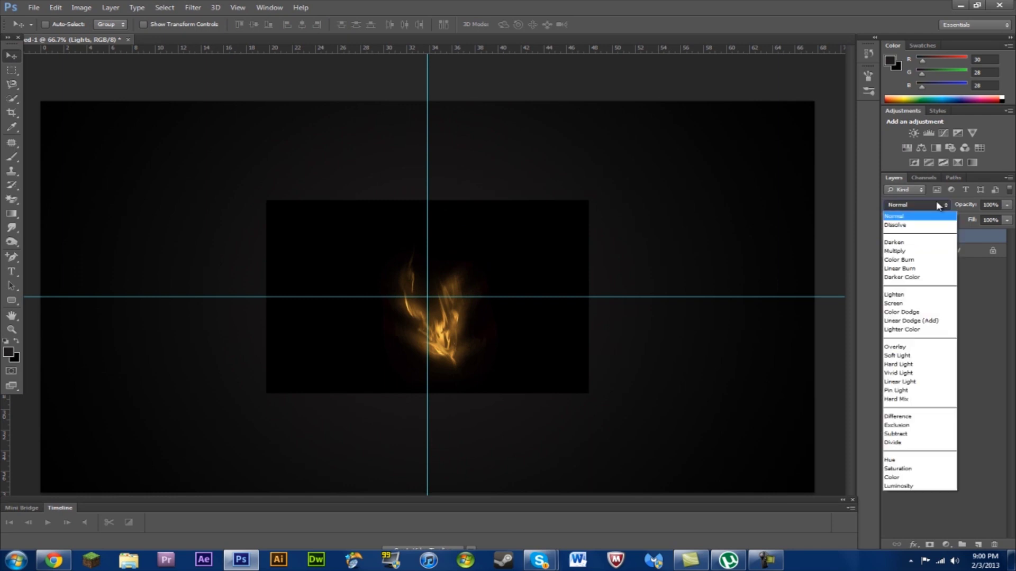
pyautogui.click(899, 297)
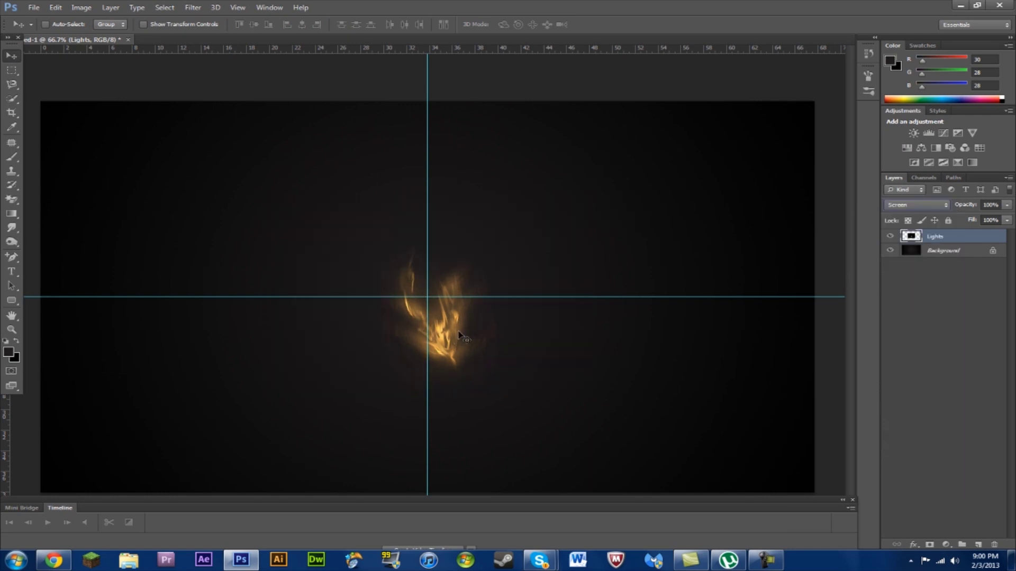
pyautogui.moveTo(459, 336); pyautogui.dragTo(235, 213)
# - Place the Blue flare image from the module flares folder centred on the canvas and commit it
pyautogui.click(33, 8)
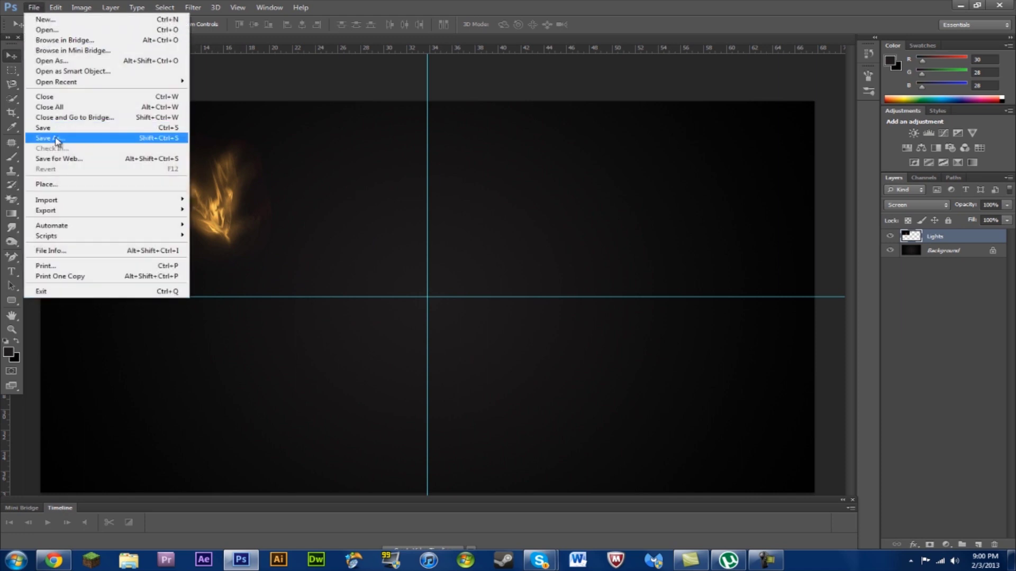
pyautogui.click(48, 185)
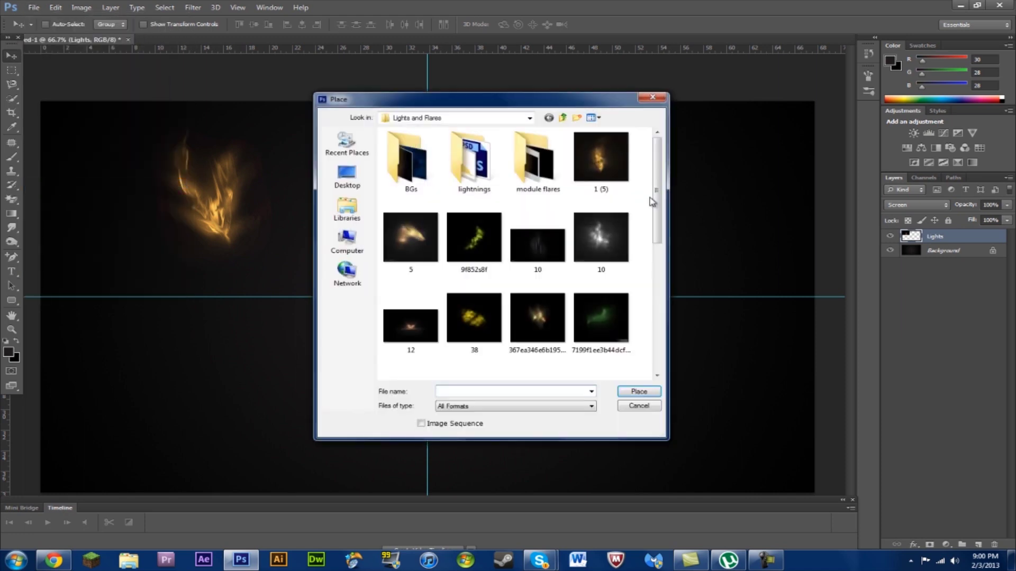
pyautogui.scroll(-1, 652, 201)
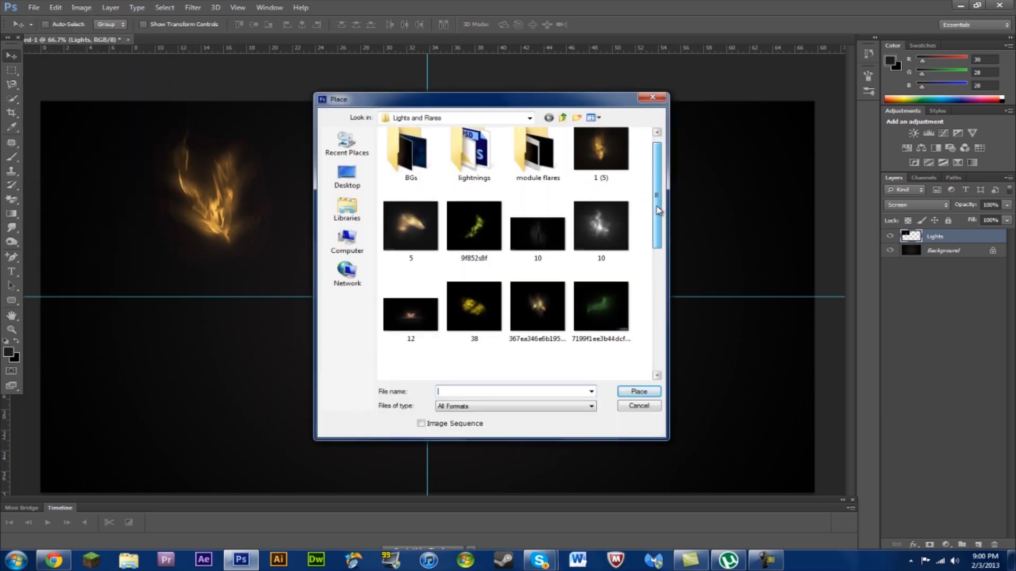
pyautogui.doubleClick(545, 164)
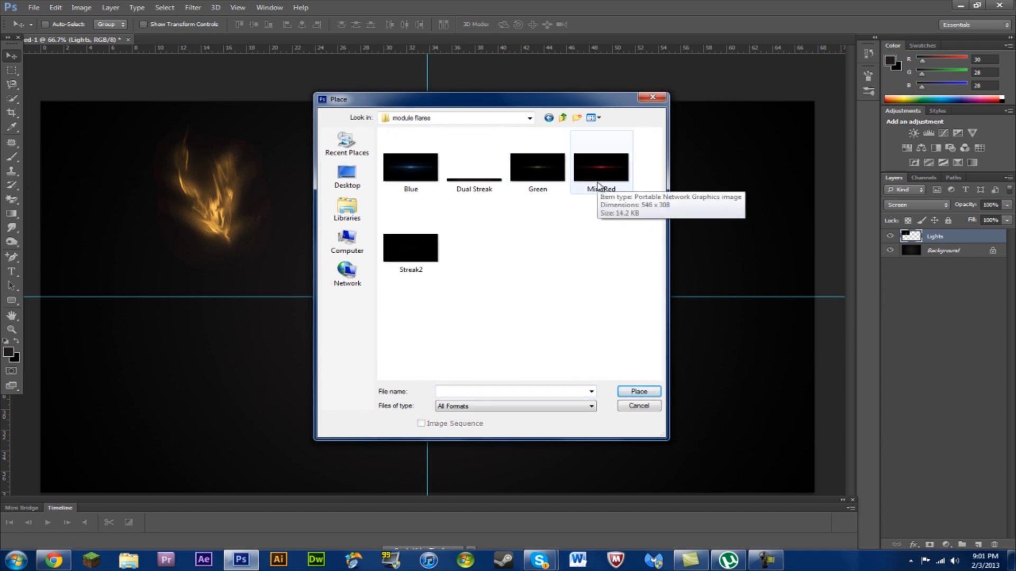
pyautogui.doubleClick(423, 179)
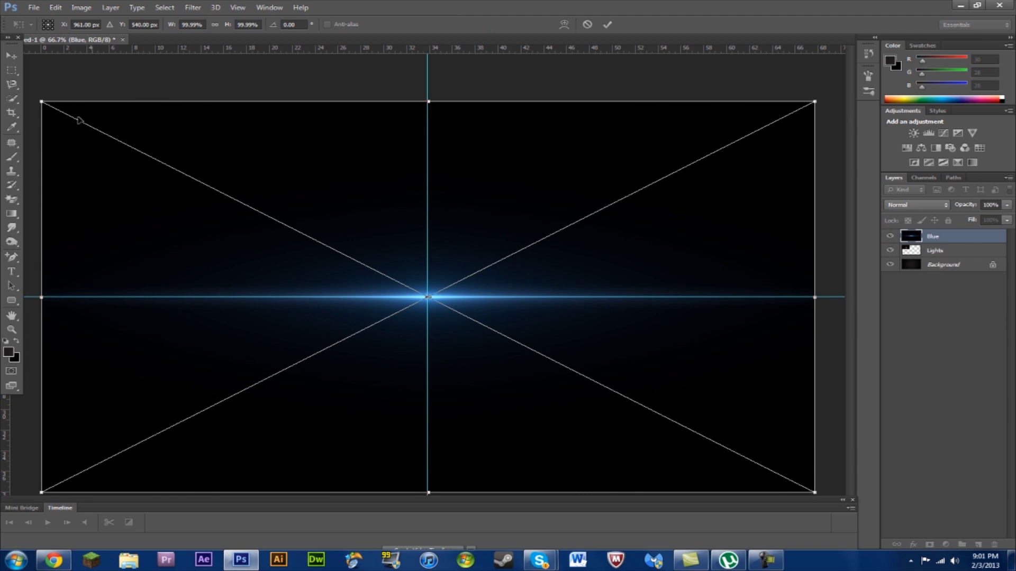
pyautogui.click(10, 56)
pyautogui.click(446, 212)
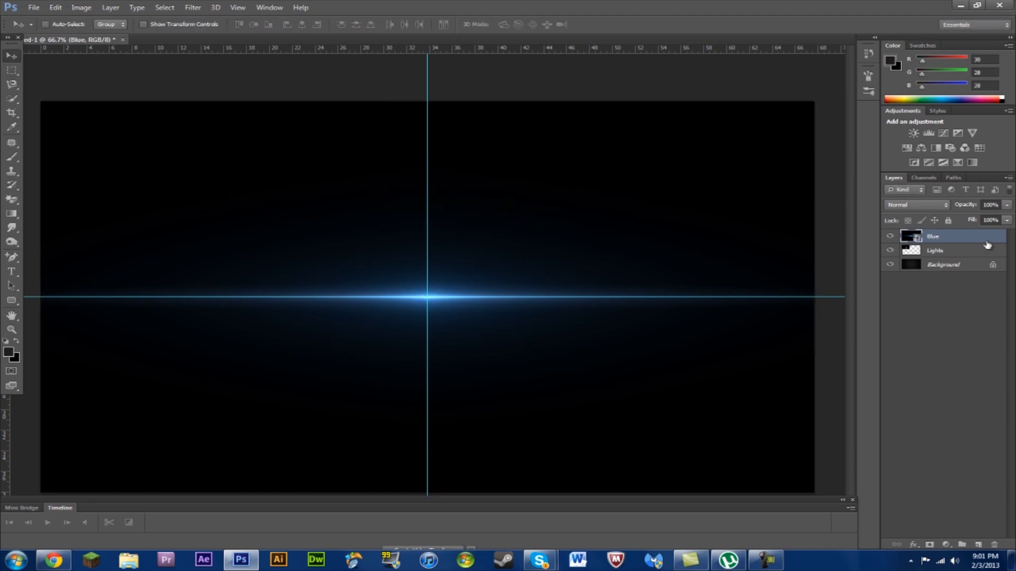
# - Rasterize the Blue layer and set its blend mode to Screen
pyautogui.rightClick(974, 239)
pyautogui.click(862, 240)
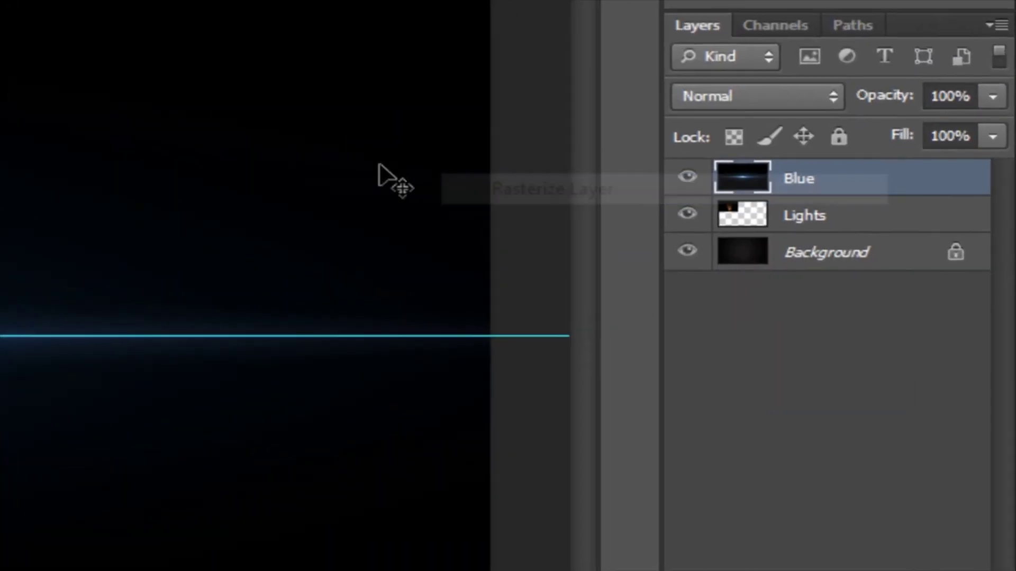
pyautogui.rightClick(872, 180)
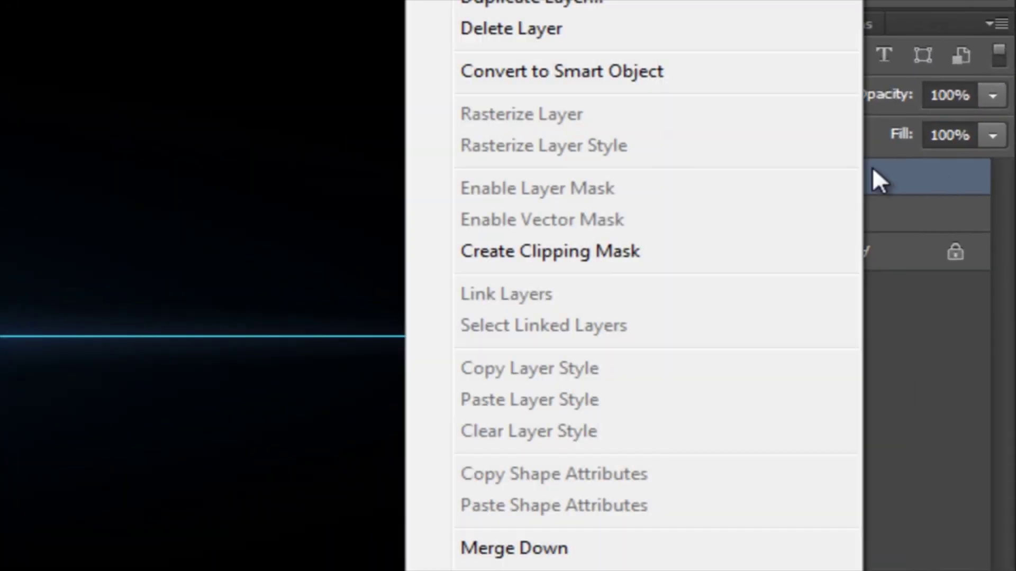
pyautogui.click(903, 399)
pyautogui.click(798, 101)
pyautogui.click(716, 346)
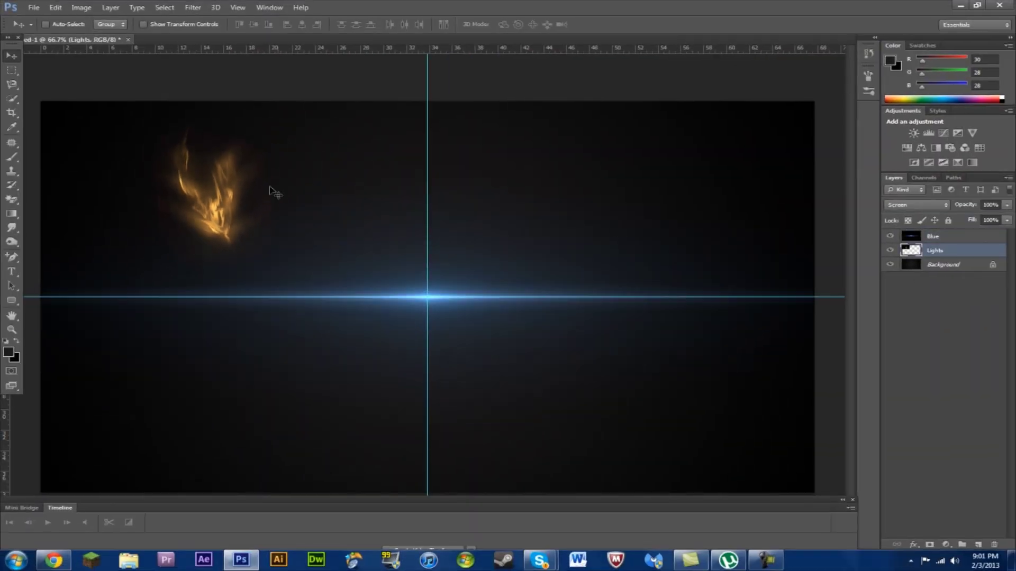
# - Drag the orange flame further into the canvas's top-left corner
pyautogui.moveTo(222, 193); pyautogui.dragTo(135, 187)
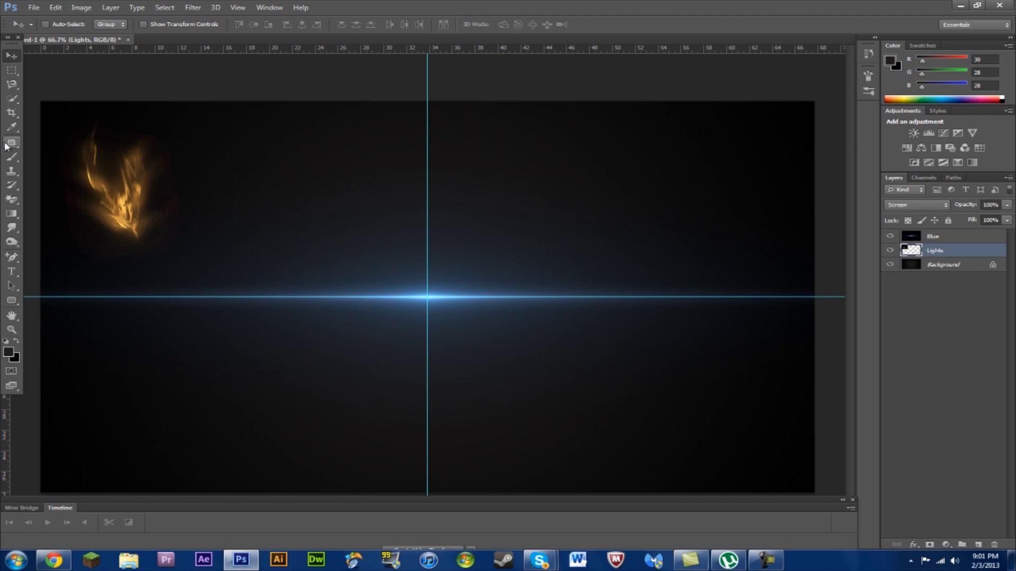
# - Select the Background layer and return to the Move tool, ready to place another image
pyautogui.click(11, 158)
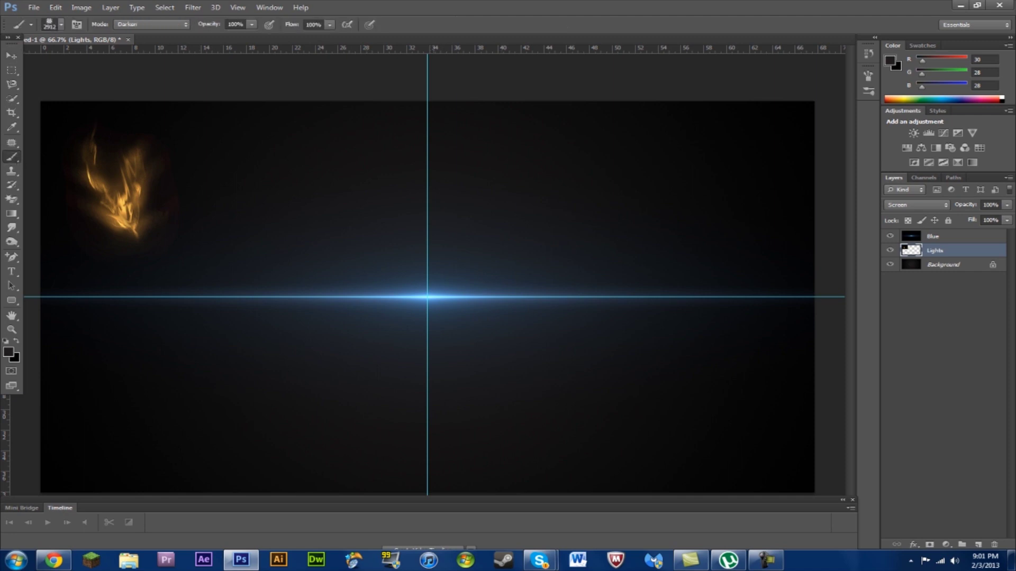
pyautogui.click(923, 266)
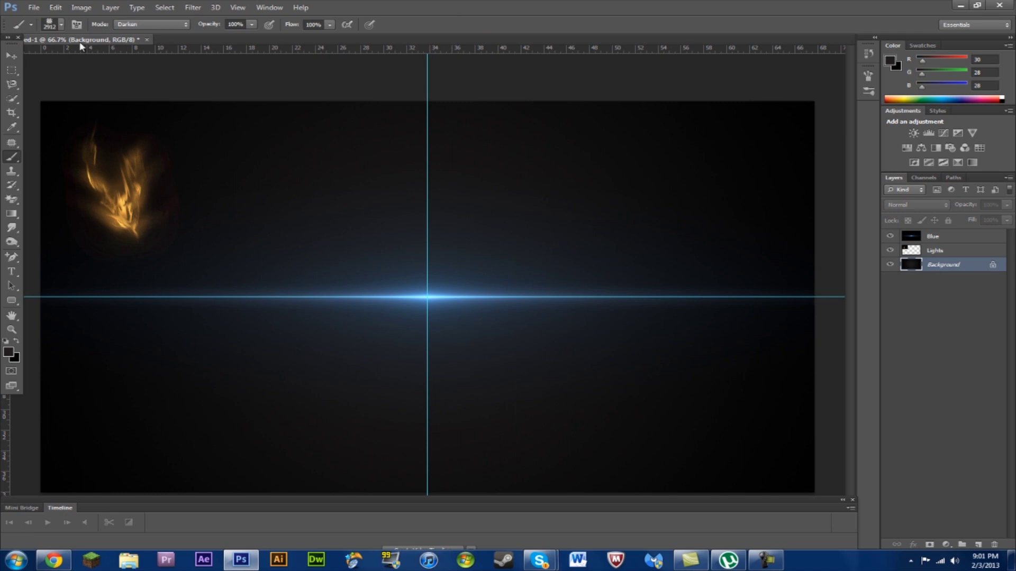
pyautogui.click(12, 56)
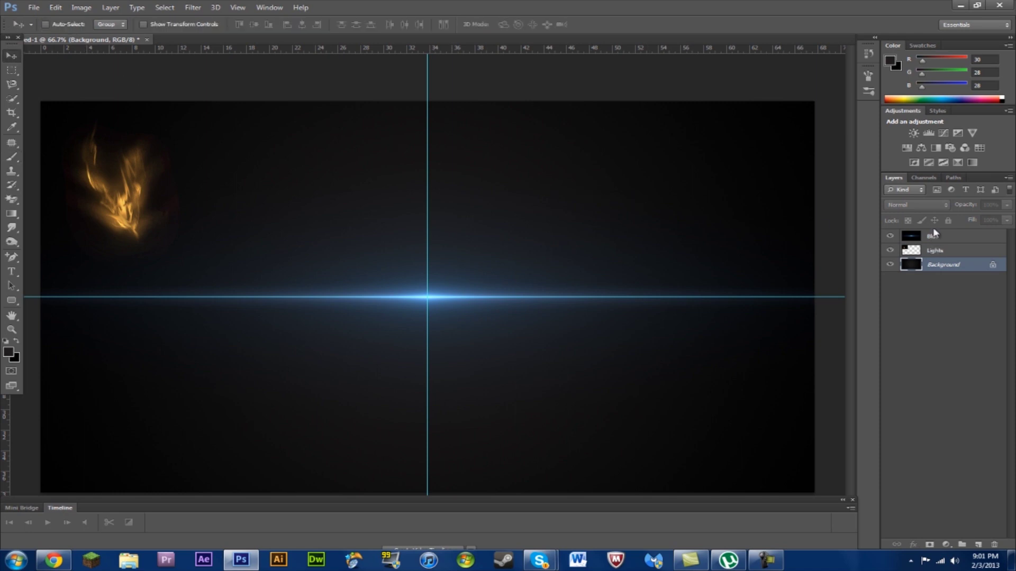
pyautogui.click(24, 8)
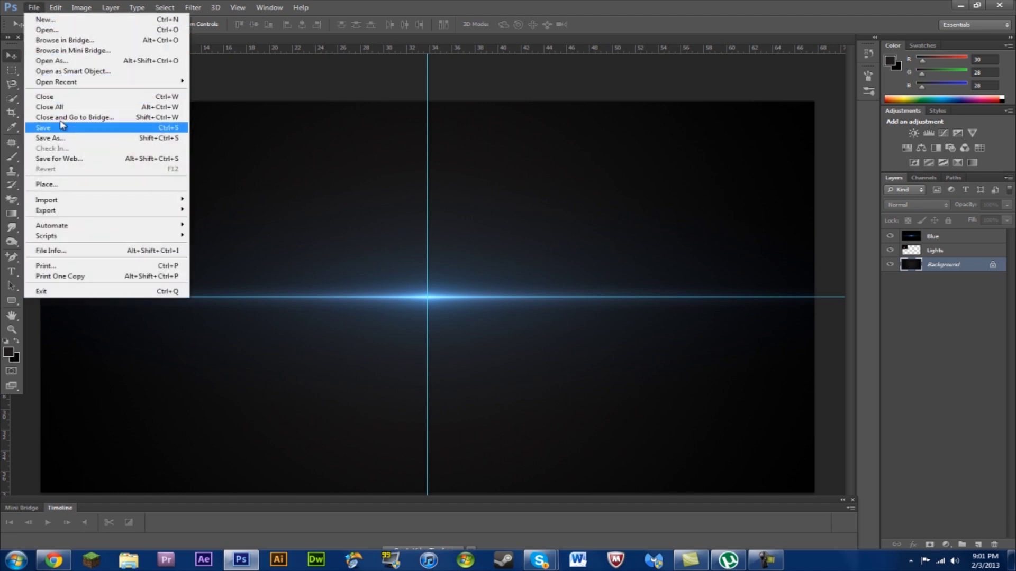
# - Place the green smoke image 9f852s8f from PS addons/Lights and Flares at the upper right
pyautogui.click(61, 183)
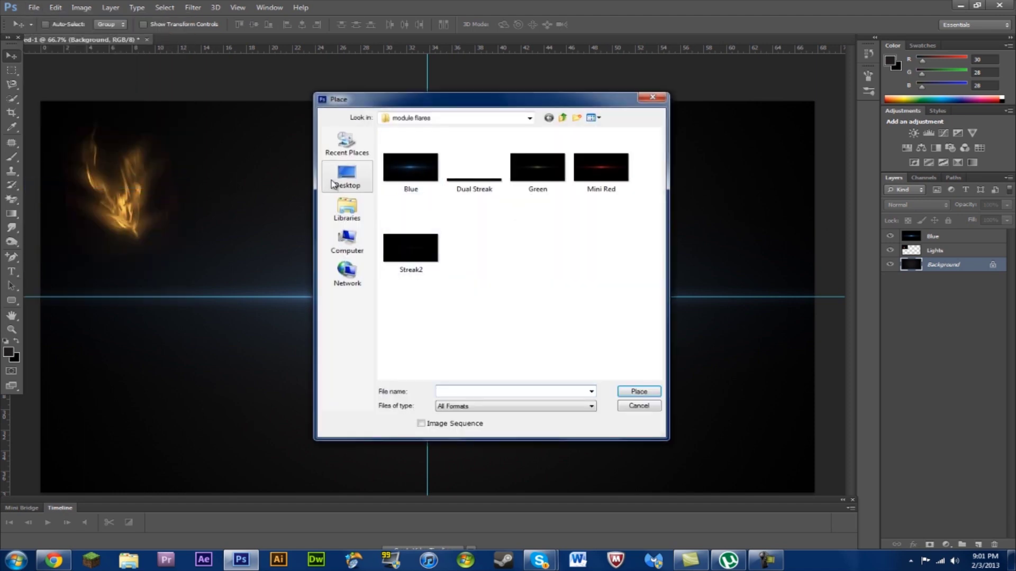
pyautogui.click(348, 243)
pyautogui.doubleClick(608, 159)
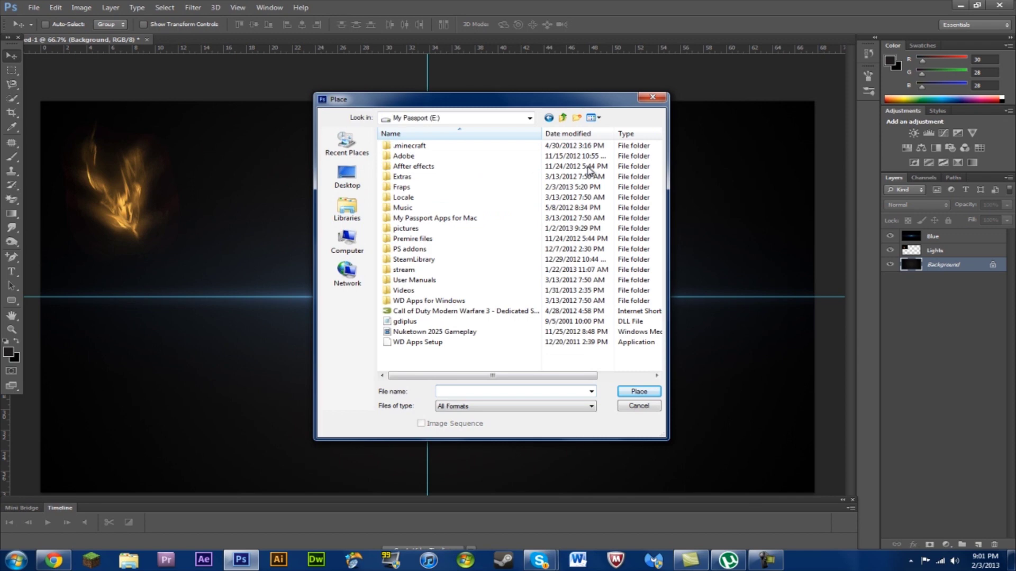
pyautogui.doubleClick(418, 261)
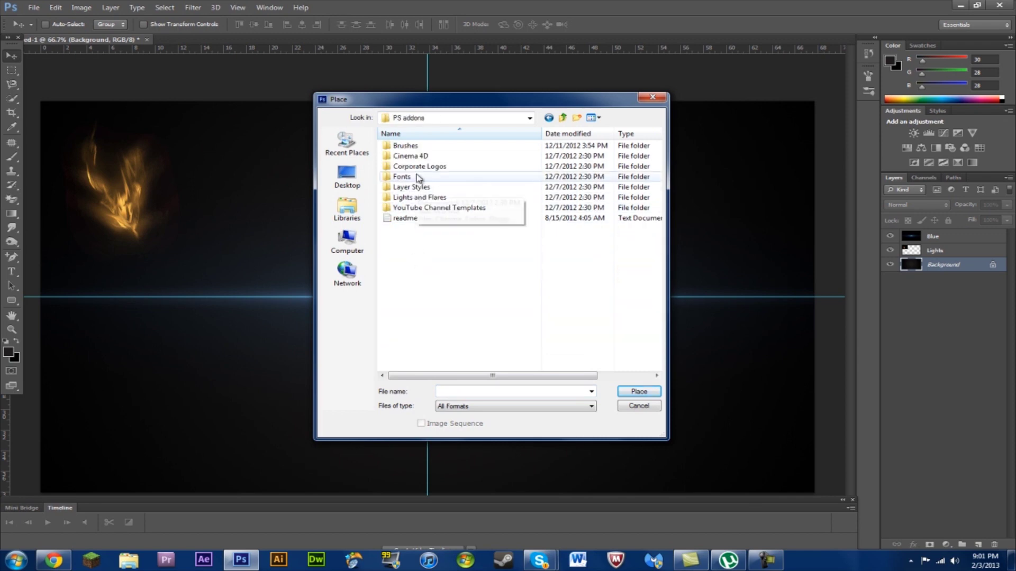
pyautogui.doubleClick(423, 198)
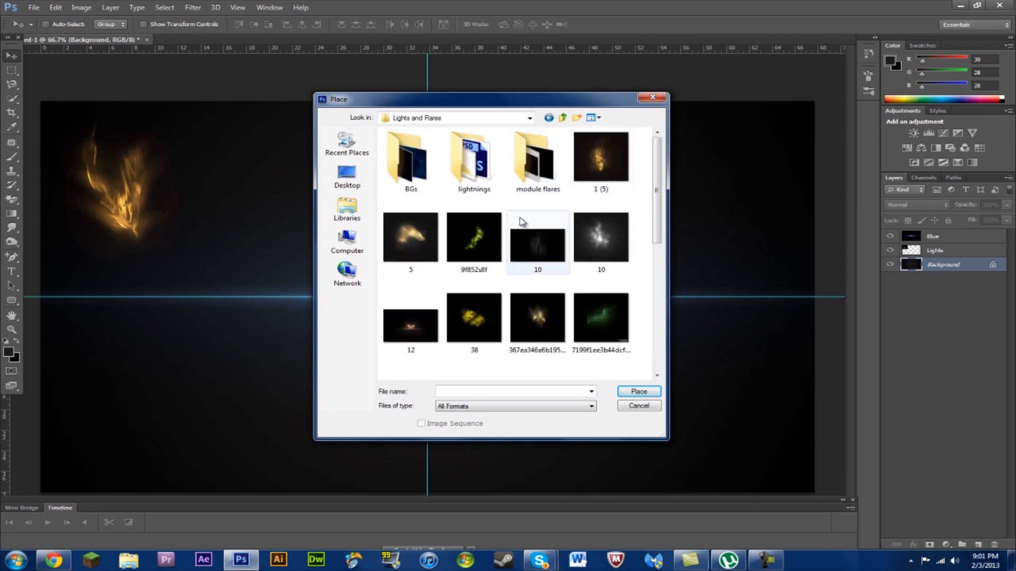
pyautogui.doubleClick(479, 233)
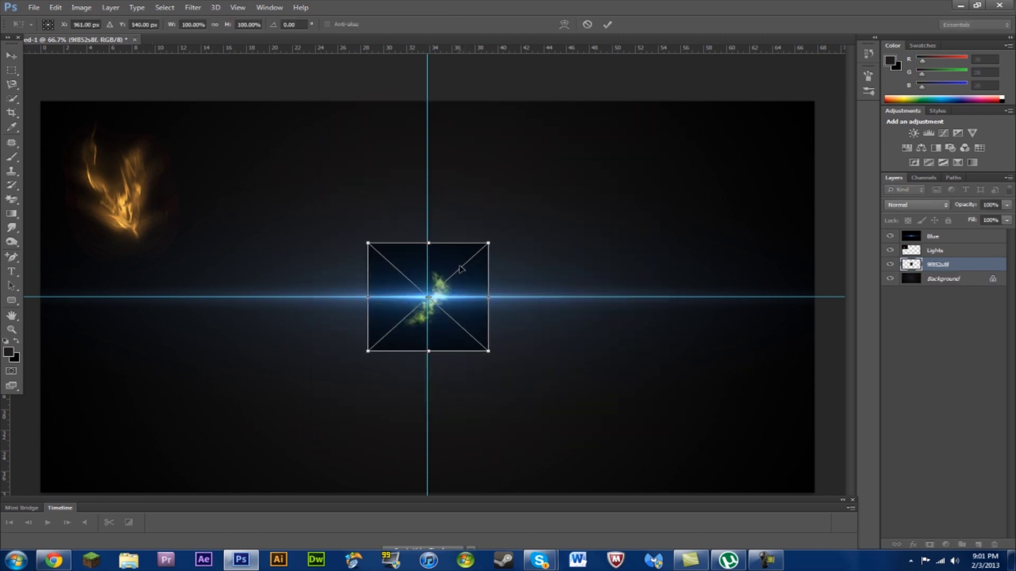
pyautogui.moveTo(459, 269); pyautogui.dragTo(686, 171)
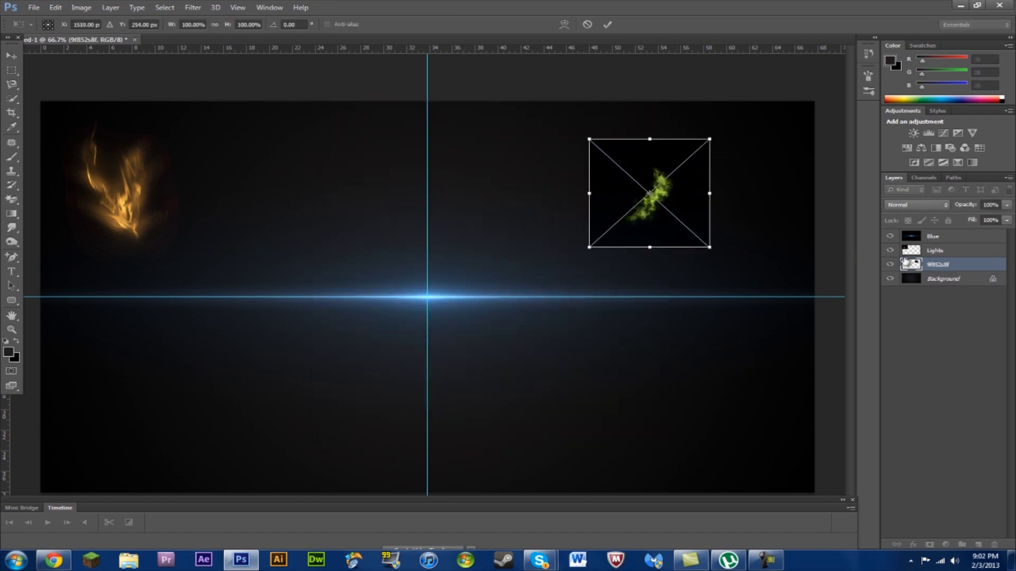
pyautogui.click(11, 55)
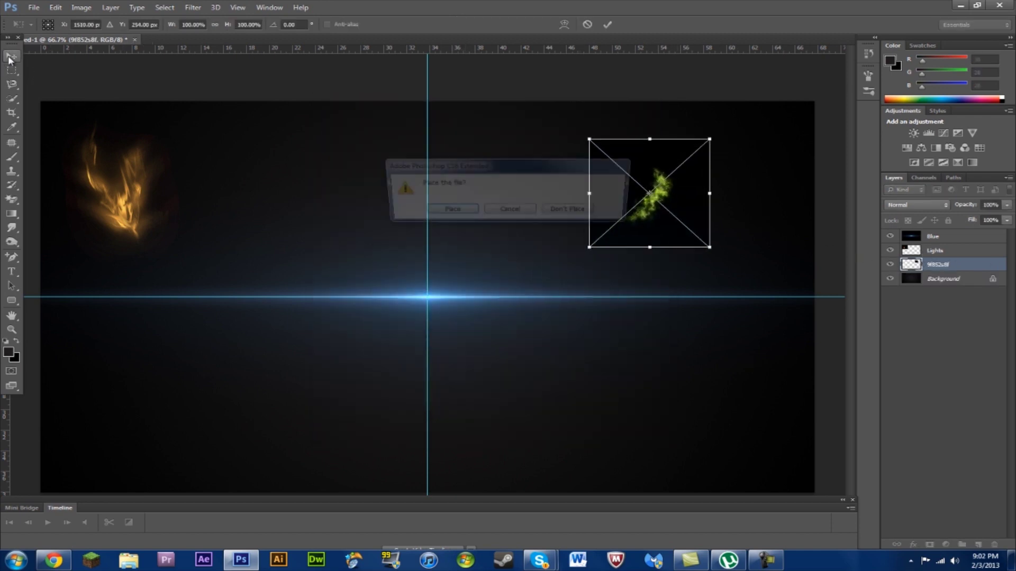
pyautogui.click(445, 209)
# - Move the 9f852s8f layer to the top of the stack, set it to Screen, and reposition it
pyautogui.moveTo(910, 263); pyautogui.dragTo(933, 236)
pyautogui.click(939, 206)
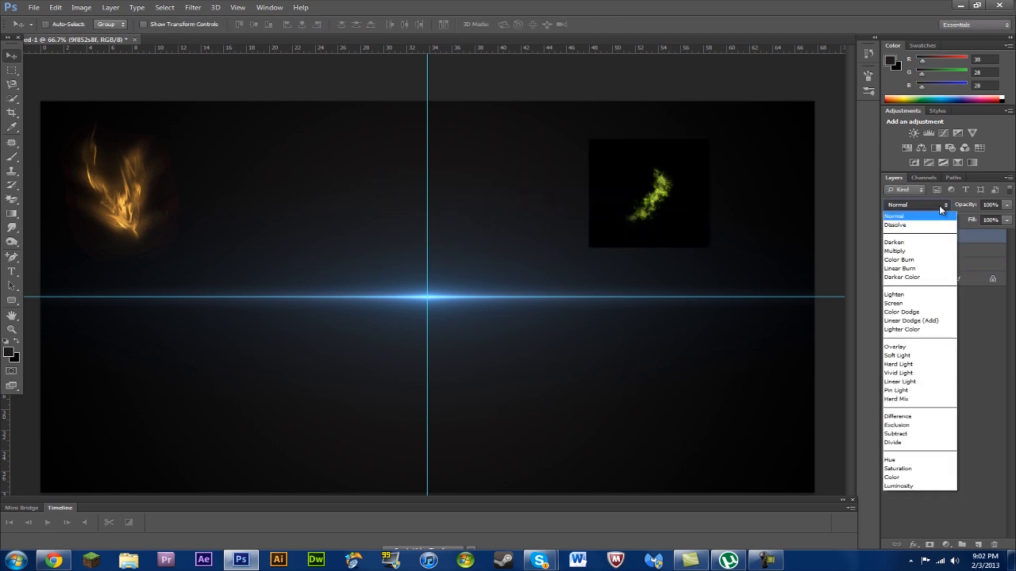
pyautogui.click(906, 299)
pyautogui.moveTo(665, 200); pyautogui.dragTo(629, 223)
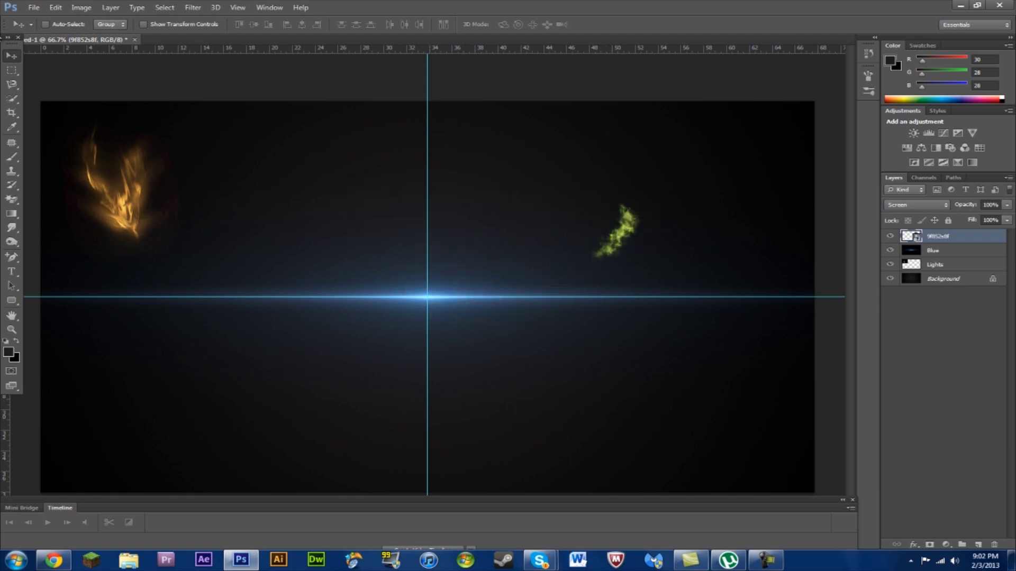
pyautogui.click(33, 8)
# - Place Bane-psd83976 from Pictures on the guide crossing and nudge it slightly upward
pyautogui.click(56, 182)
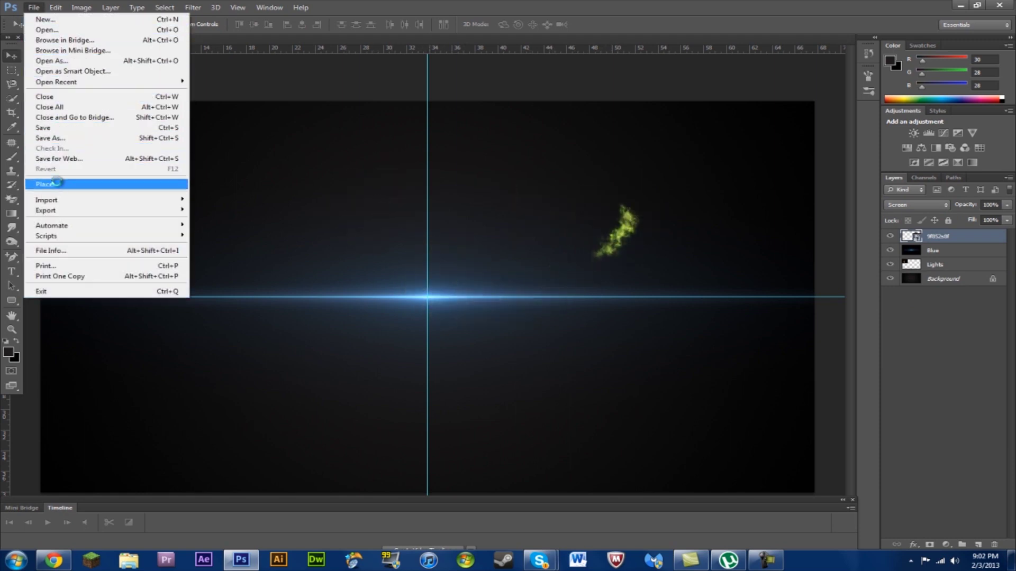
pyautogui.click(347, 209)
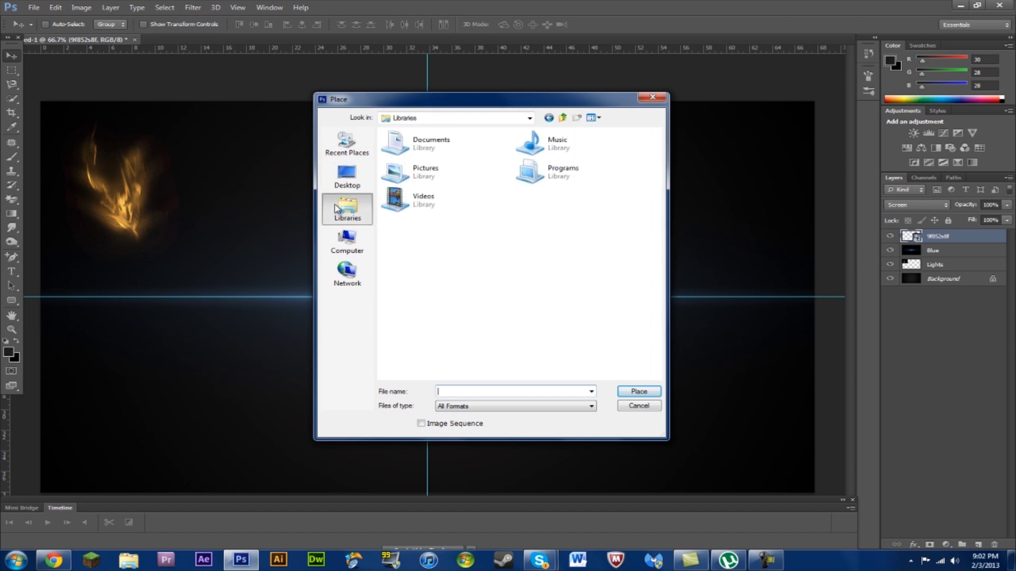
pyautogui.doubleClick(437, 188)
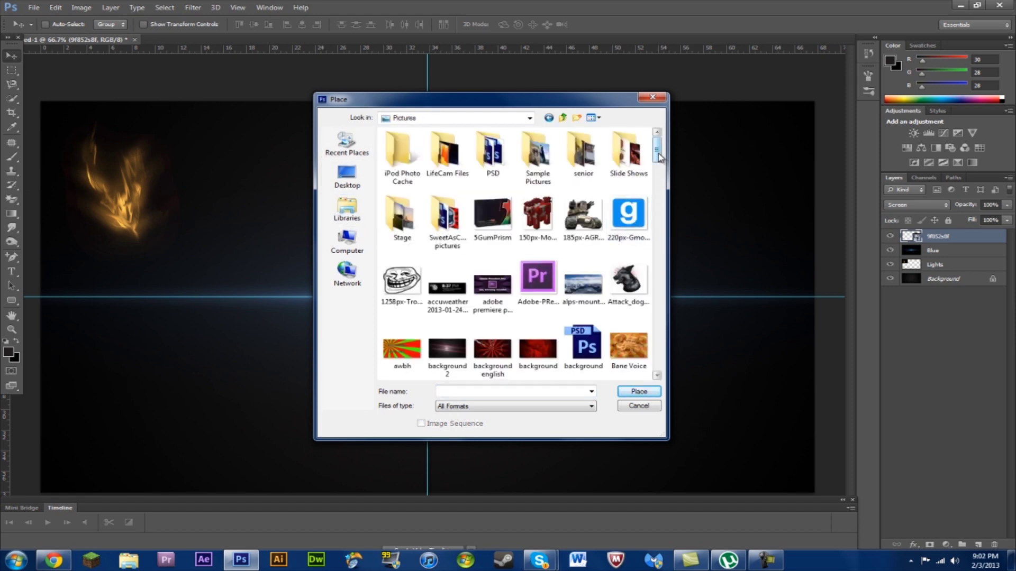
pyautogui.moveTo(659, 156); pyautogui.dragTo(658, 179)
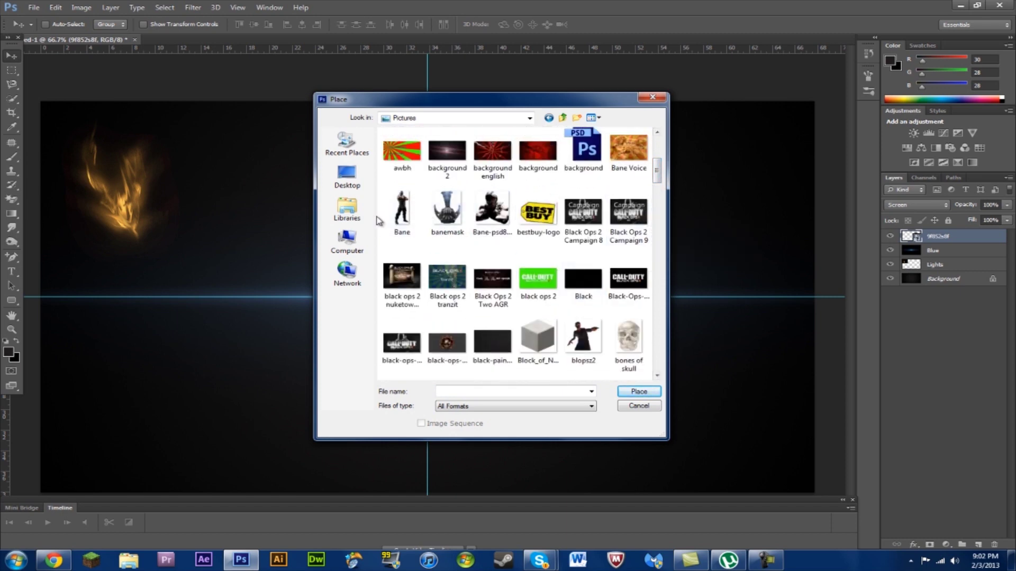
pyautogui.doubleClick(498, 216)
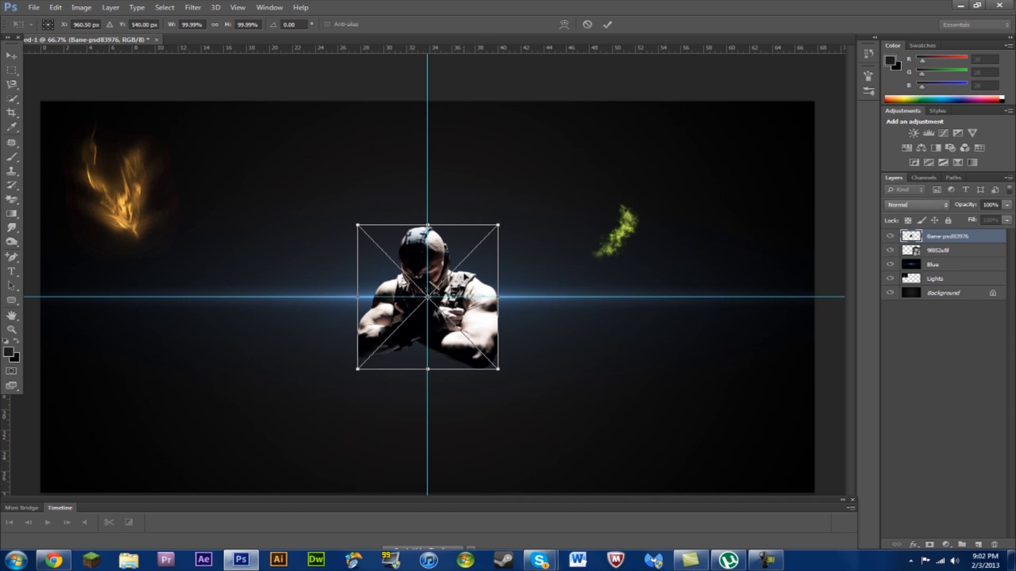
pyautogui.click(15, 53)
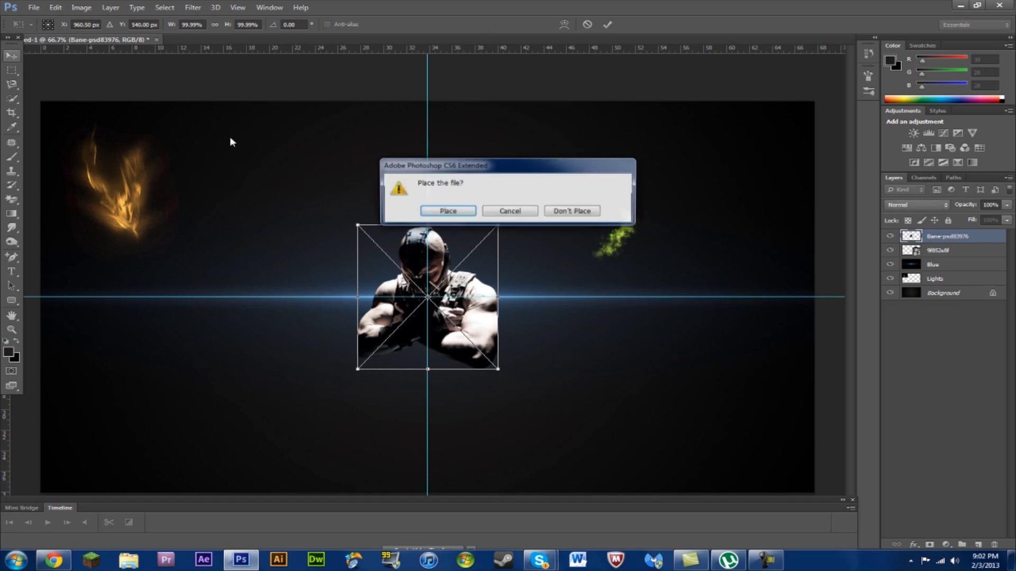
pyautogui.click(443, 206)
pyautogui.moveTo(619, 241)
pyautogui.mouseDown()
pyautogui.moveTo(510, 328)
pyautogui.moveTo(626, 234)
pyautogui.mouseUp()
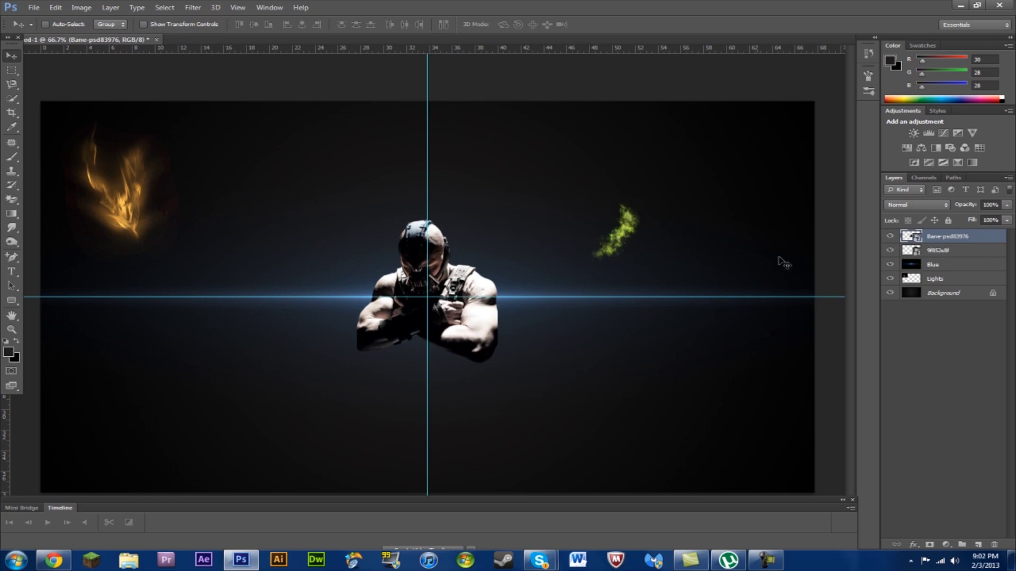
# - Rasterize the Bane layer and rotate the 9f852s8f smoke behind Bane's right arm
pyautogui.click(941, 254)
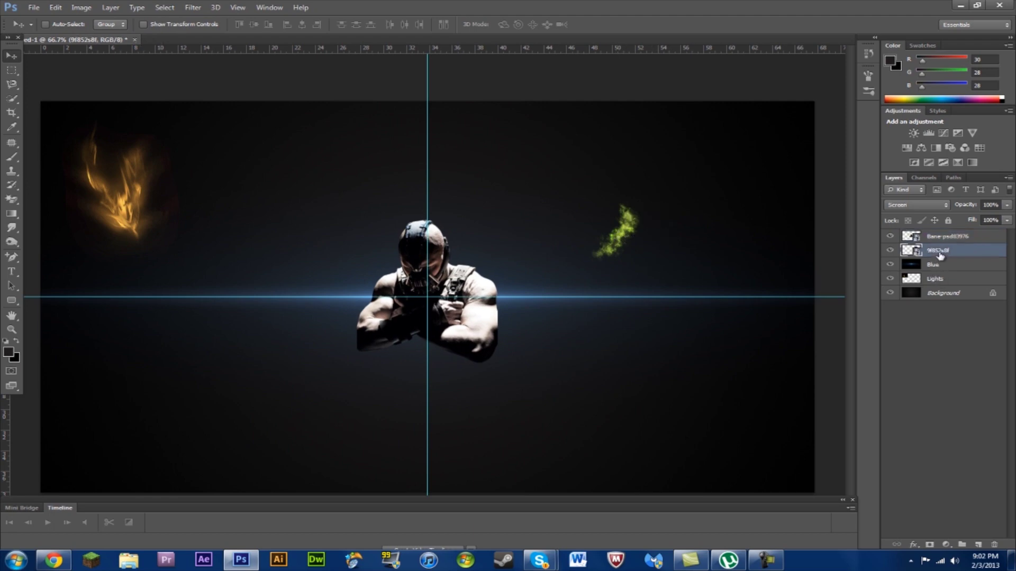
pyautogui.rightClick(936, 242)
pyautogui.click(803, 240)
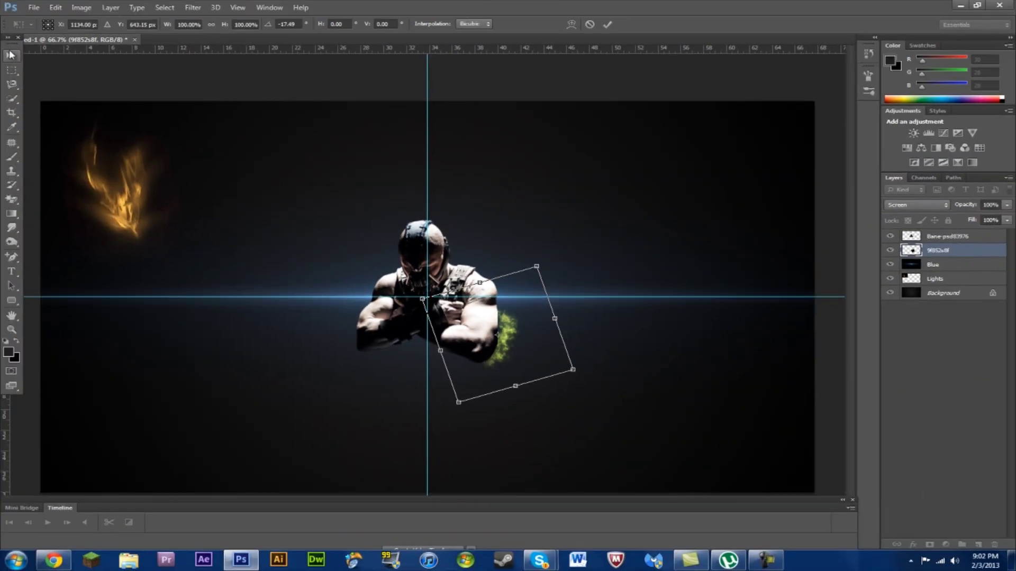
pyautogui.click(11, 55)
pyautogui.click(448, 212)
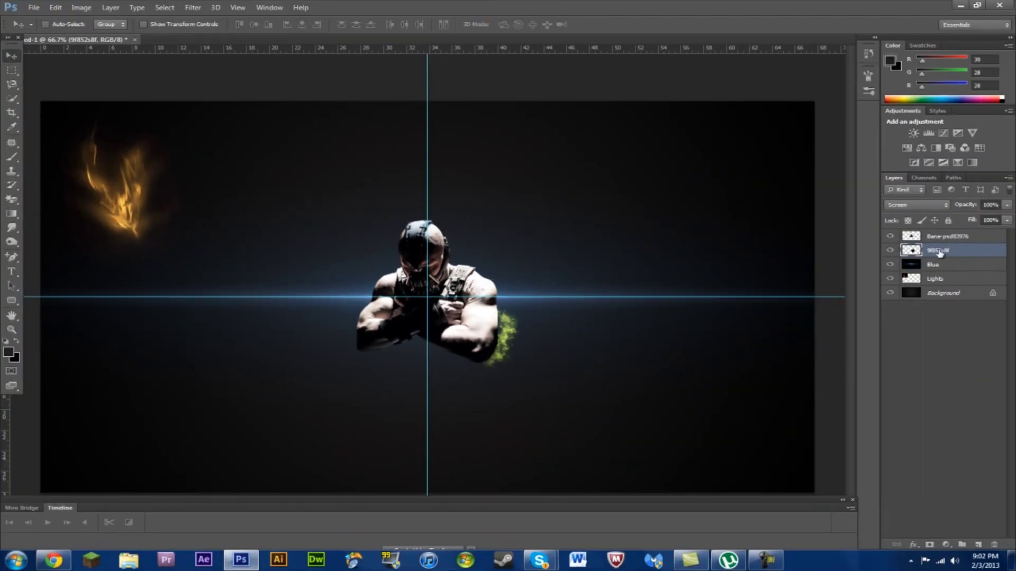
# - Select the Lights layer and drag the orange flame behind Bane's head
pyautogui.click(935, 278)
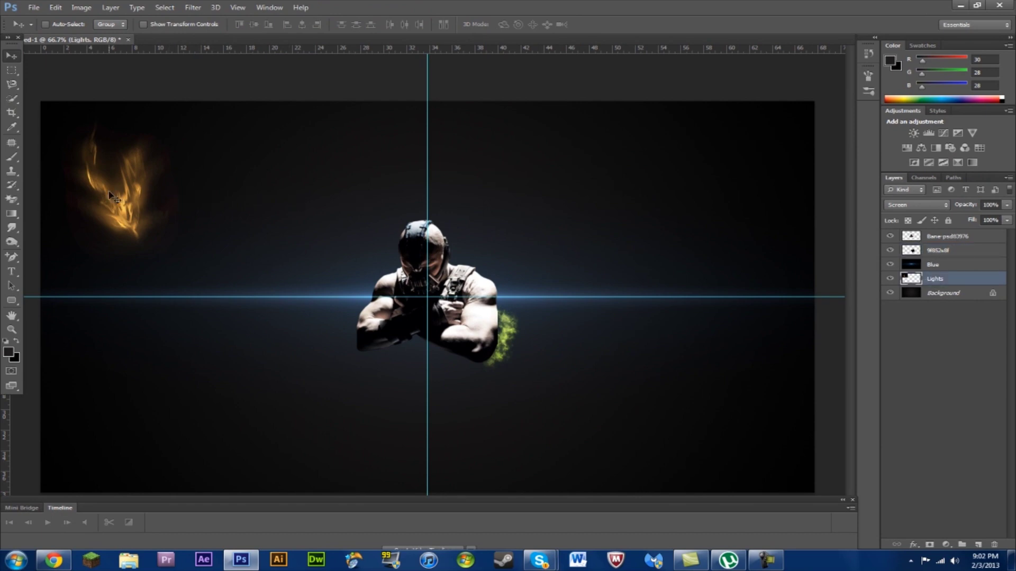
pyautogui.moveTo(113, 198); pyautogui.dragTo(423, 224)
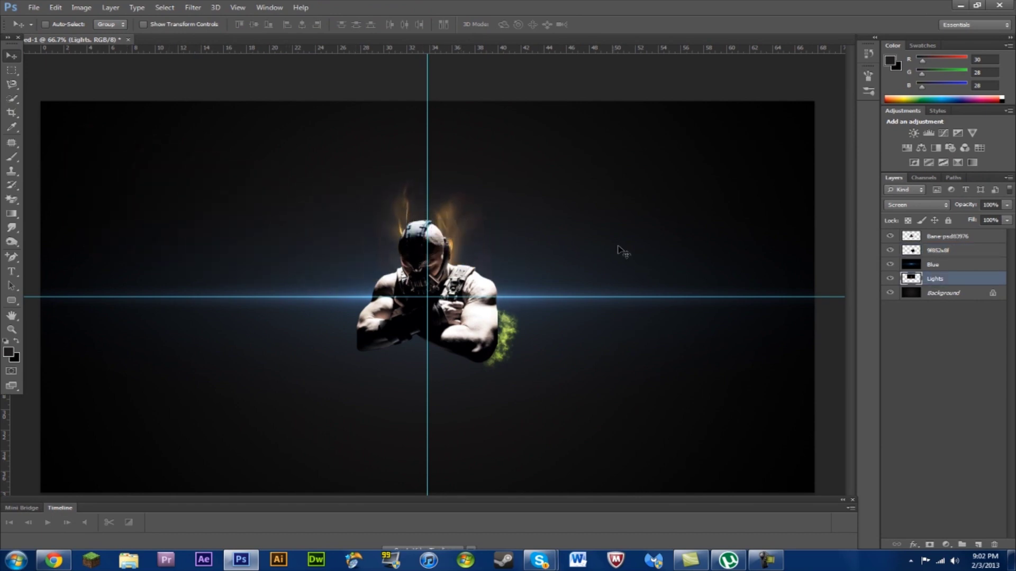